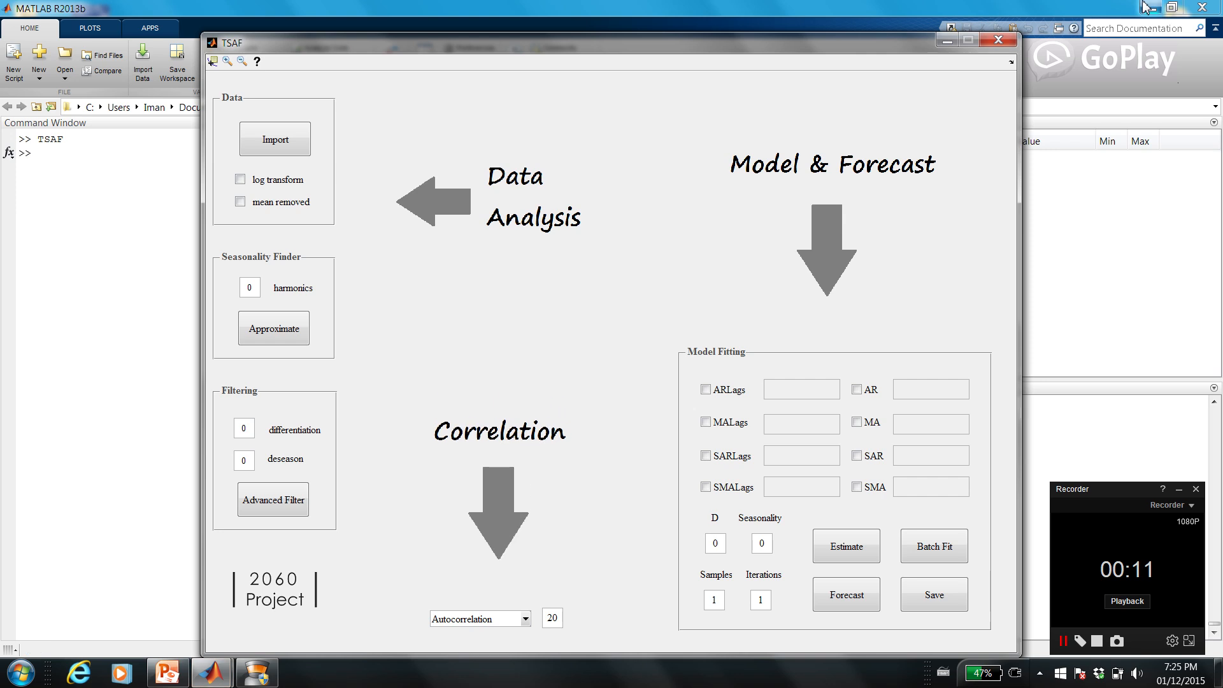
# Import the time series data file to plot its signal, spectrum and autocorrelation.
pyautogui.moveTo(692, 41); pyautogui.dragTo(691, 28)
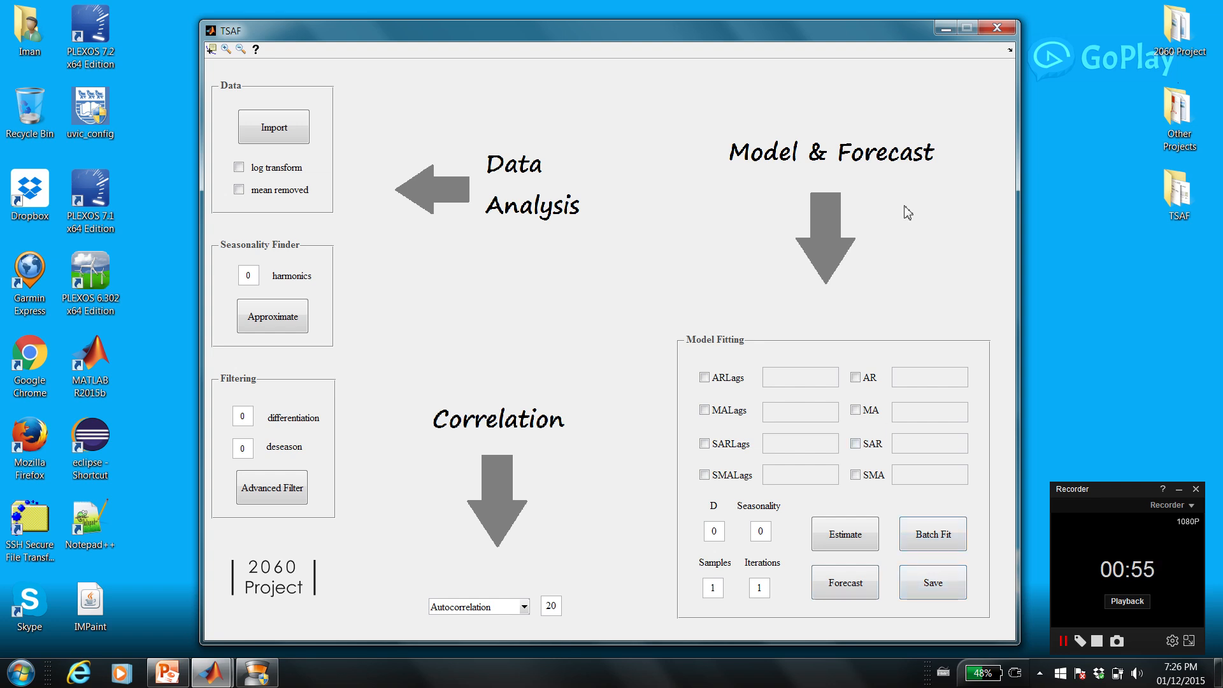
pyautogui.click(305, 138)
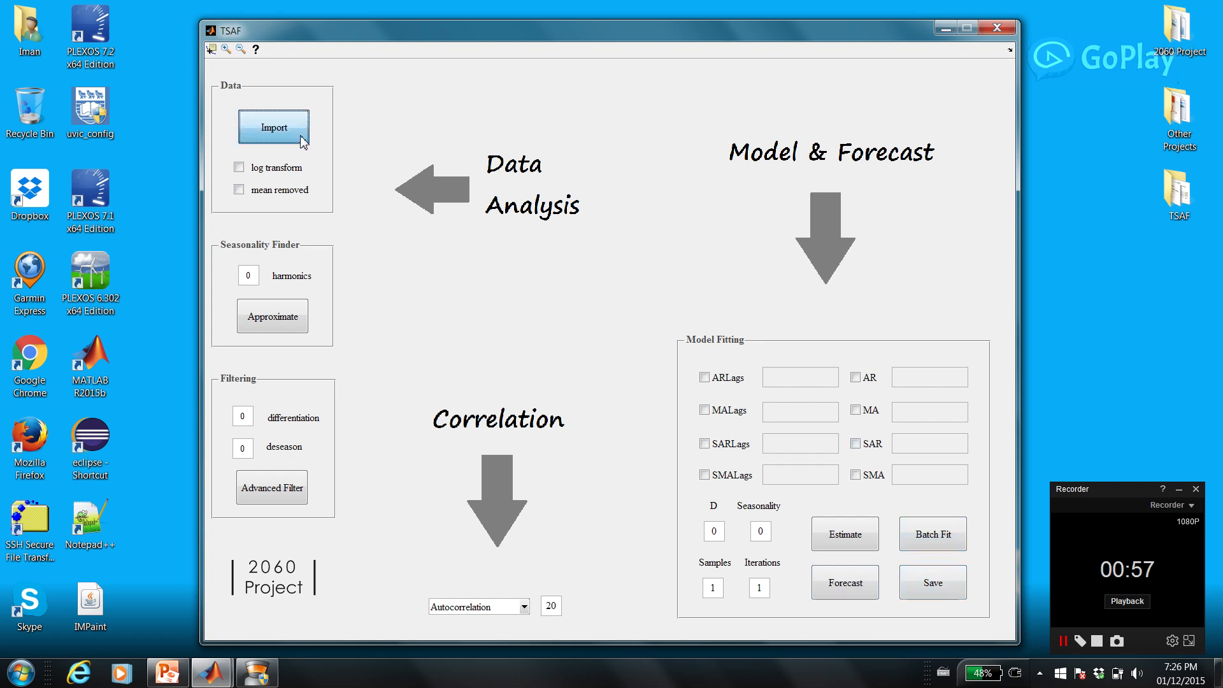
pyautogui.doubleClick(396, 189)
pyautogui.click(394, 187)
pyautogui.doubleClick(393, 188)
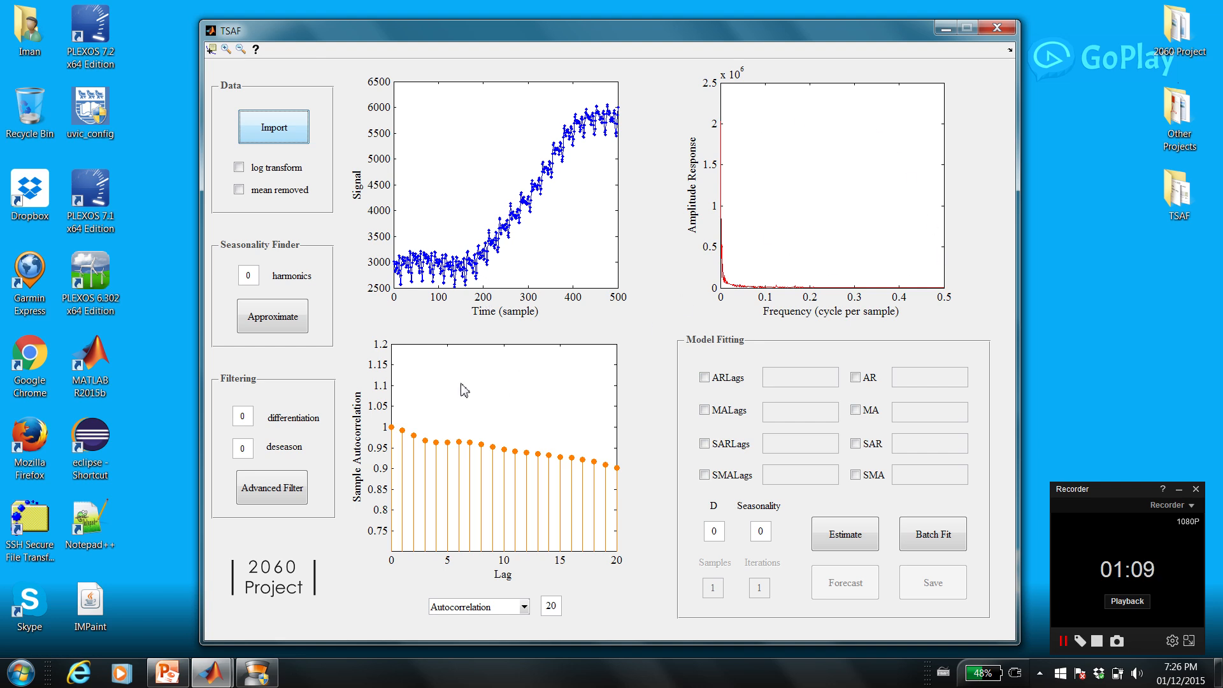
# Display the sample partial autocorrelation of the imported signal with 40 lags.
pyautogui.click(485, 608)
pyautogui.click(479, 638)
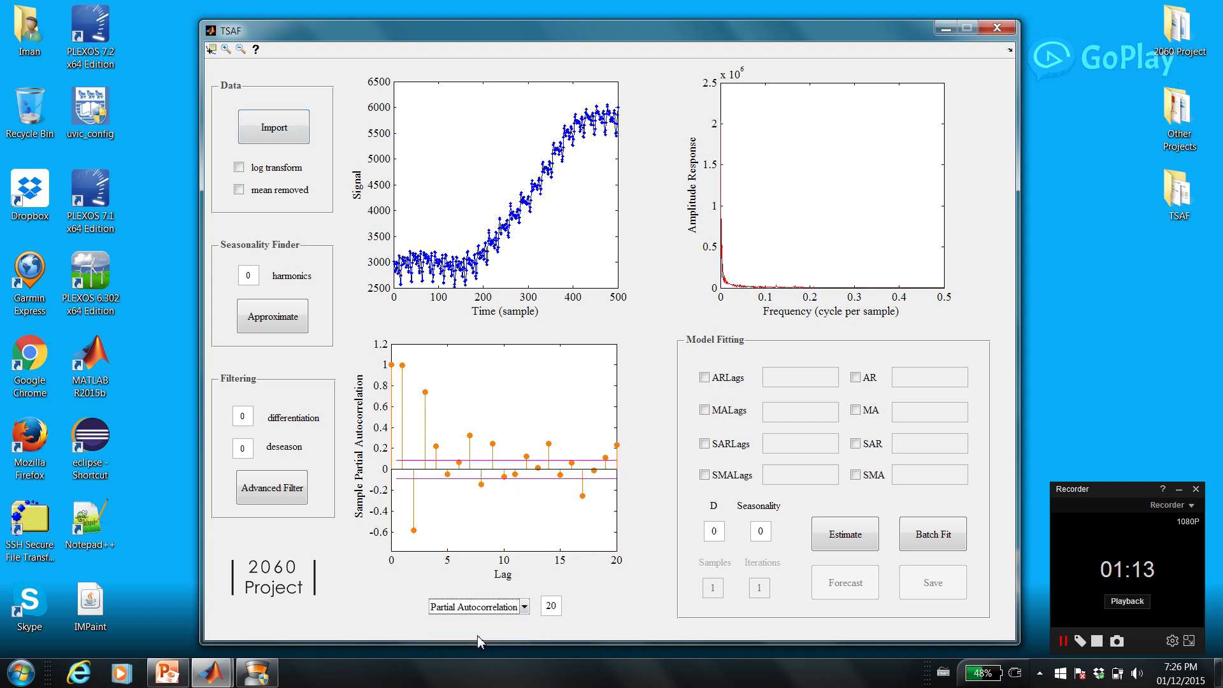
pyautogui.moveTo(551, 605); pyautogui.dragTo(540, 605)
pyautogui.write('4')
pyautogui.press('Return')
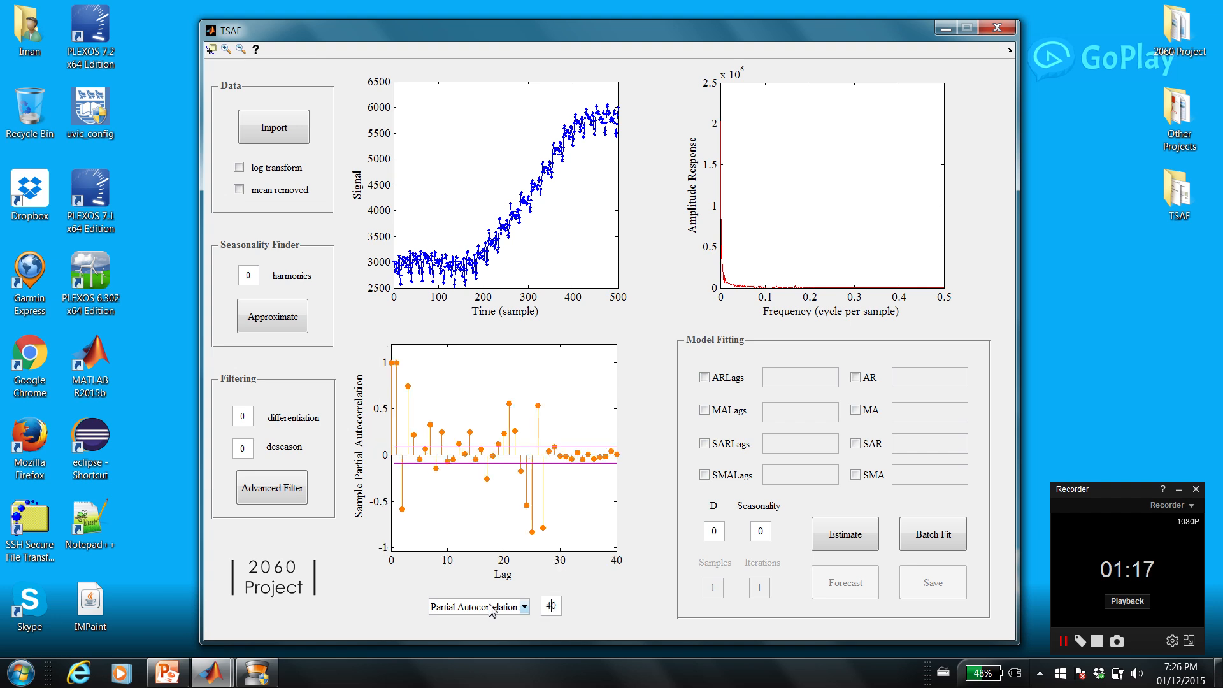
# Switch the correlation plot back to autocorrelation and filter the signal with a differentiation order of 1.
pyautogui.click(492, 609)
pyautogui.click(489, 622)
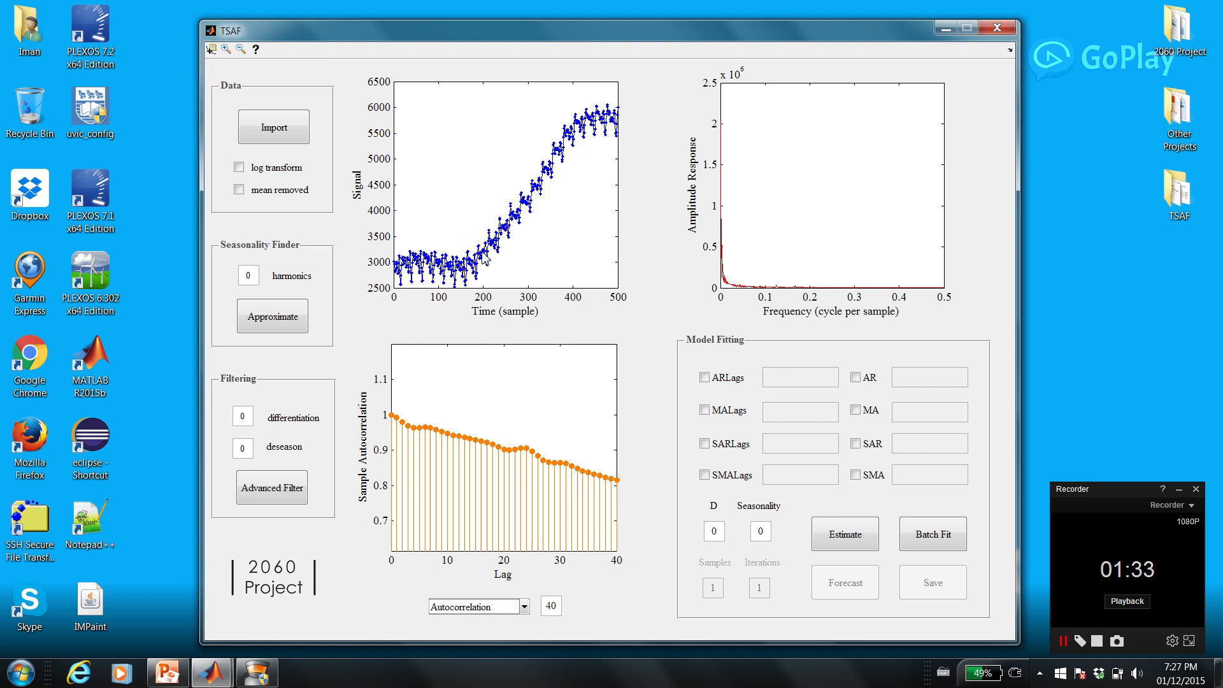
pyautogui.doubleClick(249, 418)
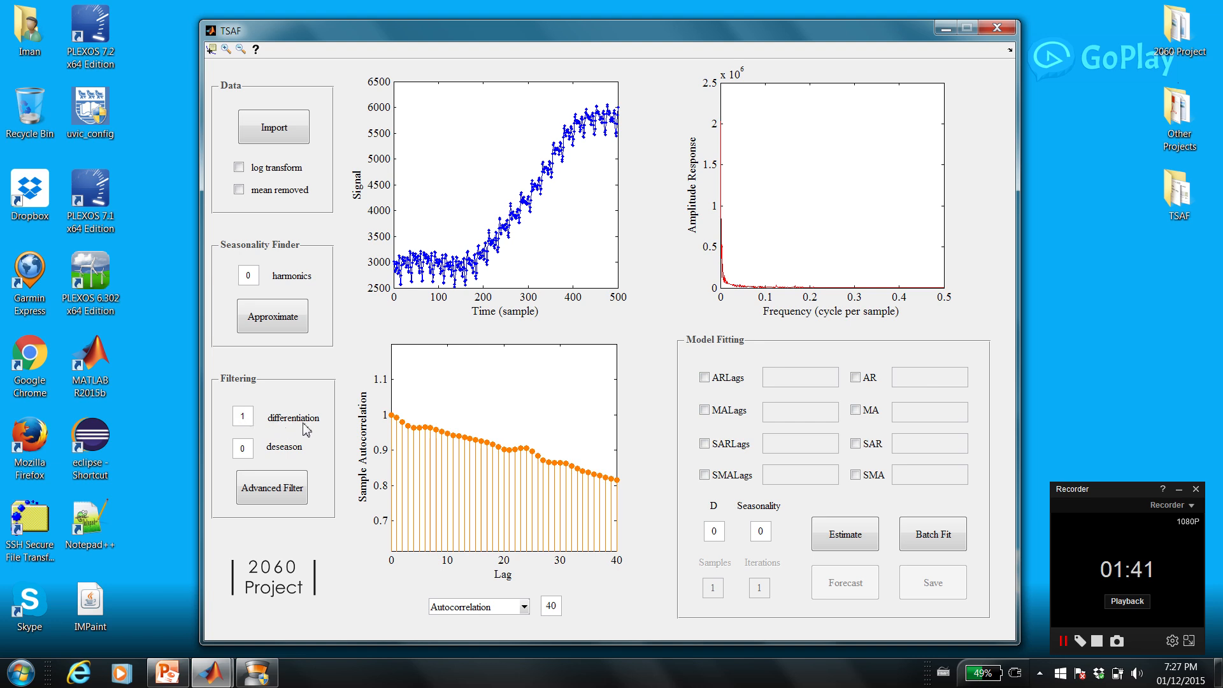
pyautogui.press('Return')
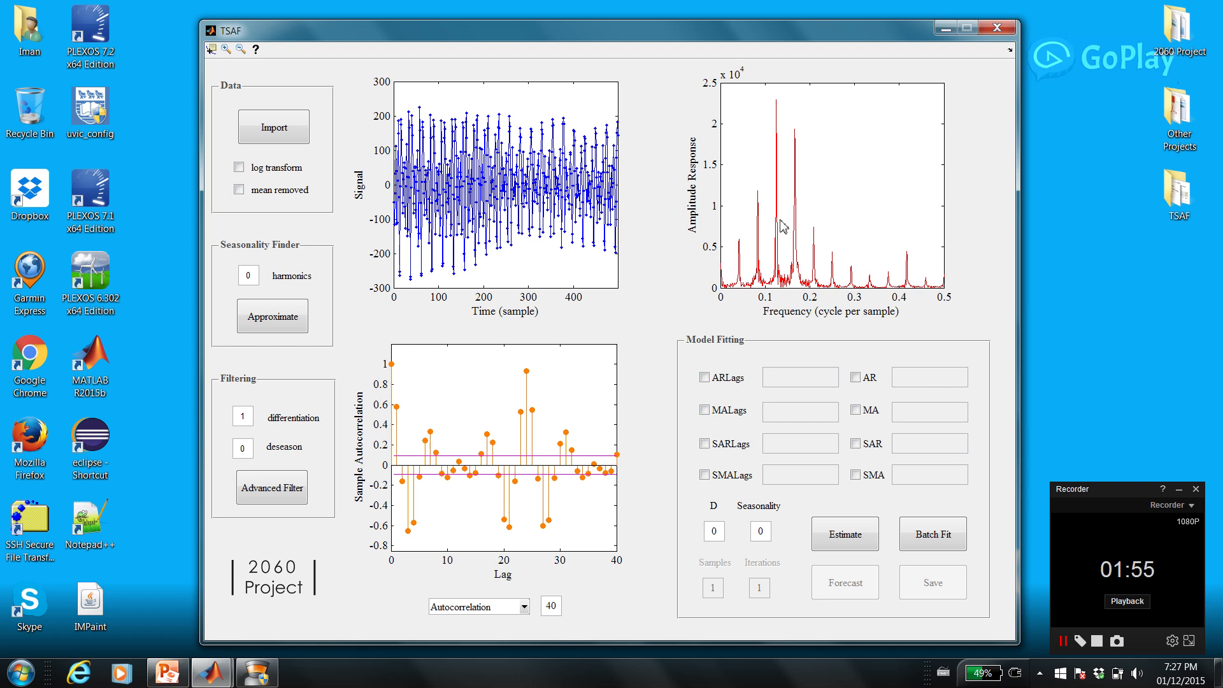
# Set the seasonality finder to 3 harmonics and approximate the seasonality of the differenced signal.
pyautogui.doubleClick(247, 282)
pyautogui.press('Return')
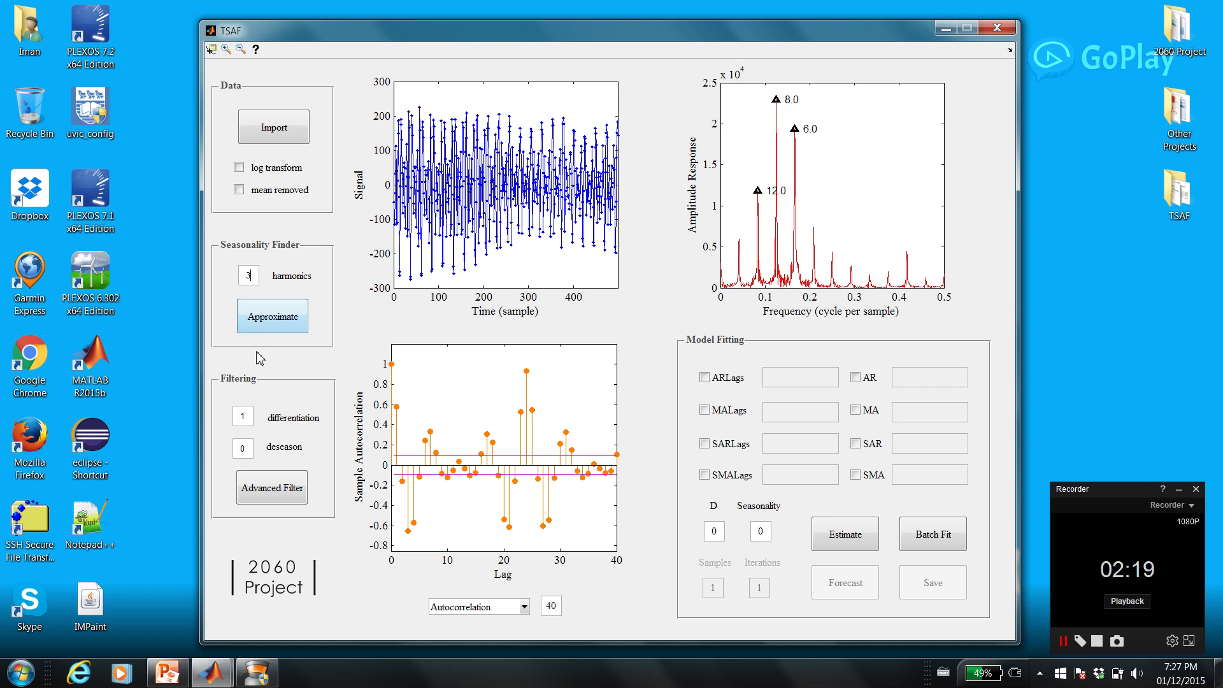
pyautogui.click(256, 325)
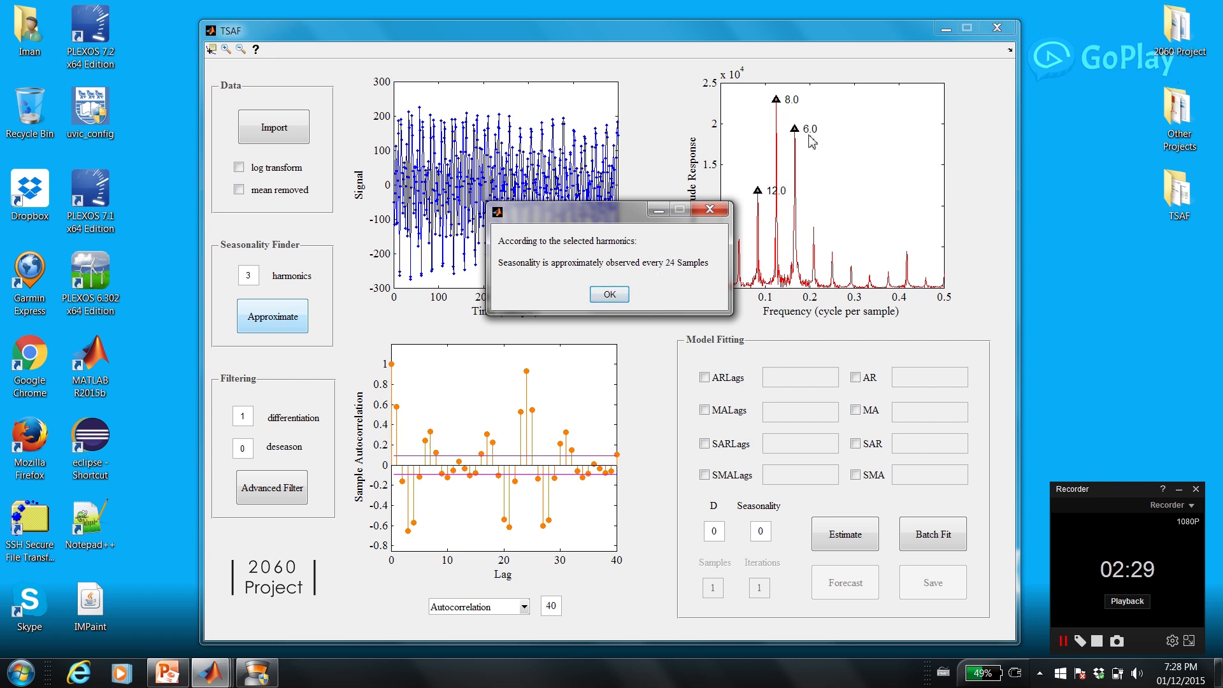
pyautogui.click(627, 296)
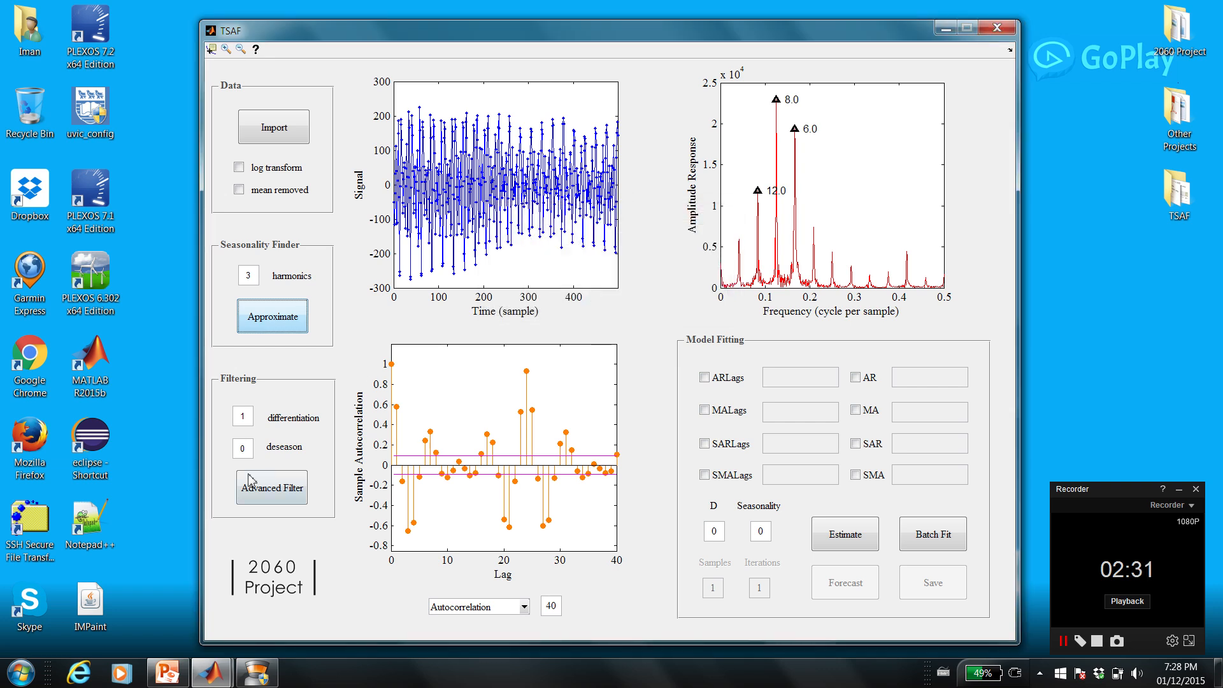
# Deseason the signal with a period of 24 and show its partial autocorrelation.
pyautogui.doubleClick(241, 450)
pyautogui.write('24')
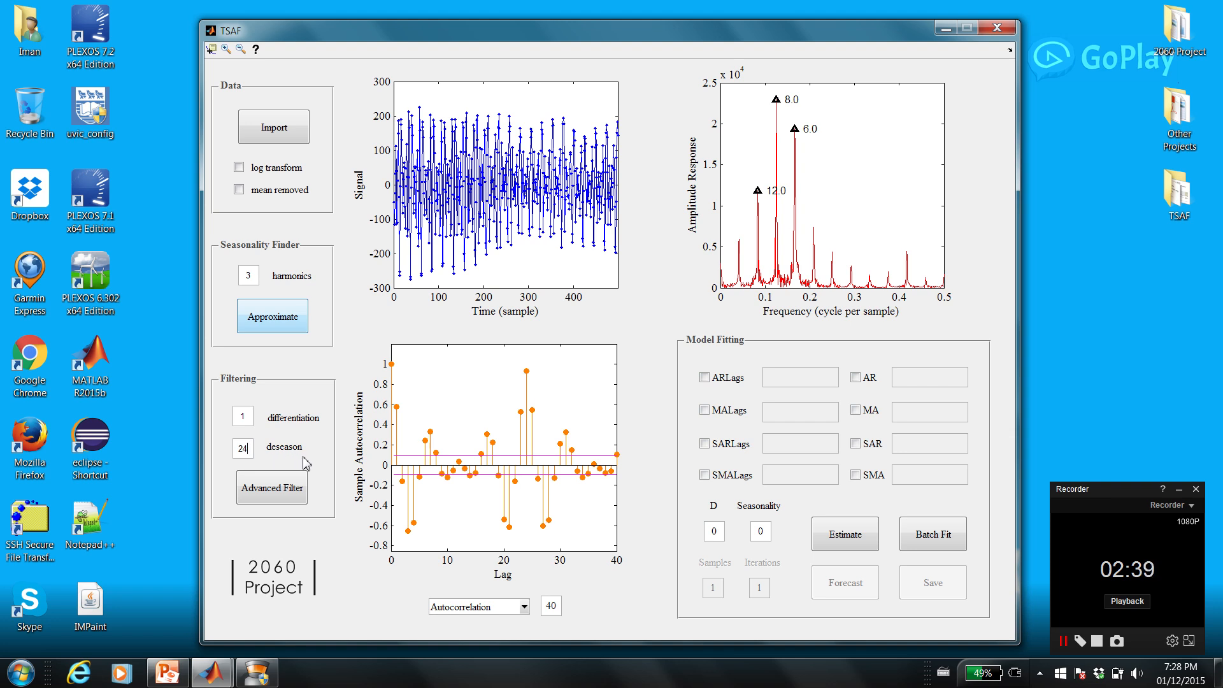
pyautogui.press('Return')
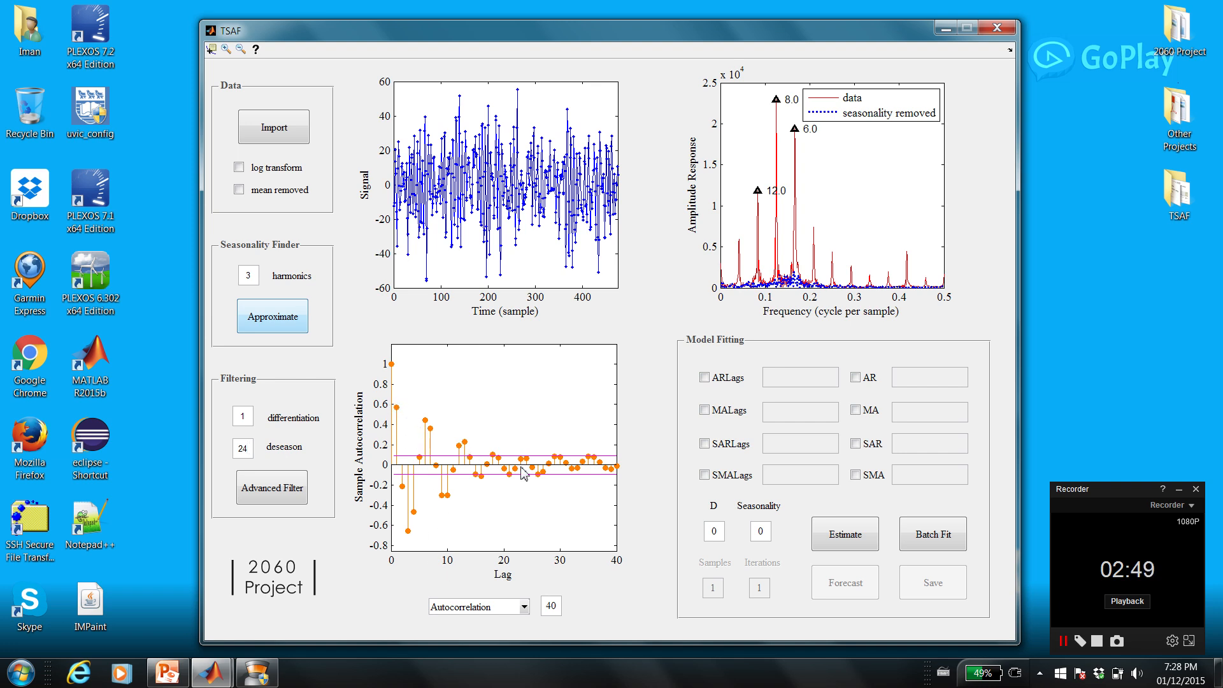
pyautogui.click(487, 606)
pyautogui.click(484, 634)
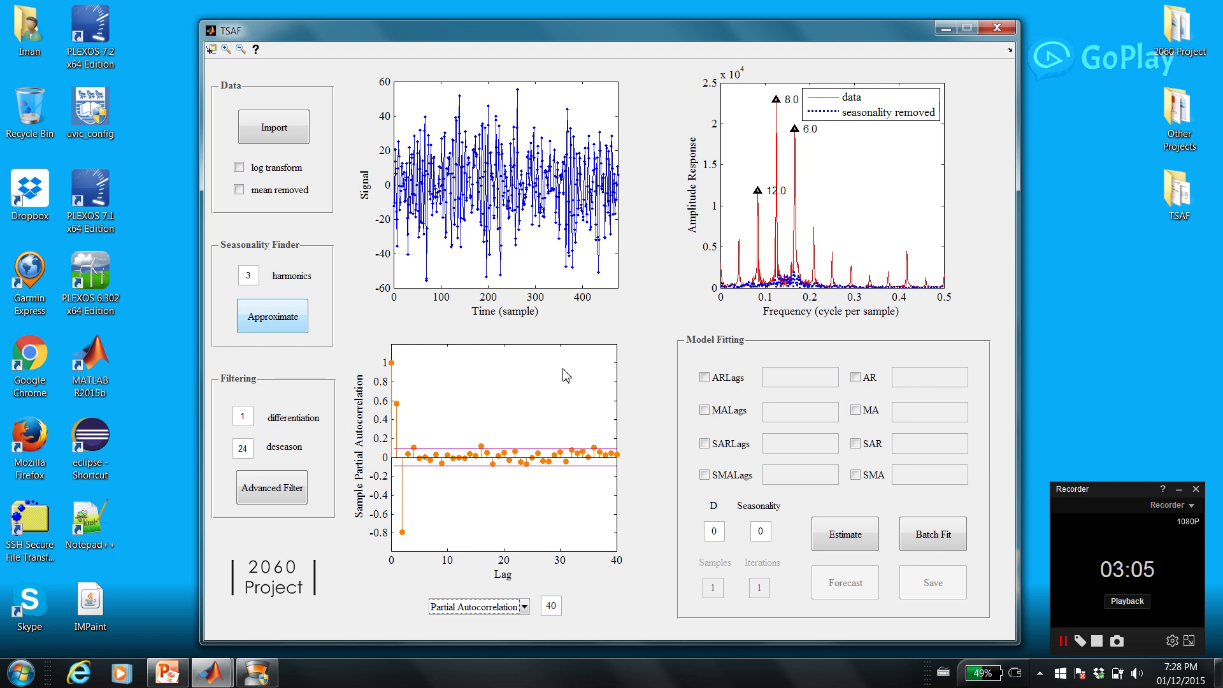
# Estimate a model with AR lags 1 and 2, D set to 1 and seasonality set to 24.
pyautogui.click(705, 377)
pyautogui.click(795, 382)
pyautogui.write('1 2')
pyautogui.click(716, 537)
pyautogui.press('BackSpace')
pyautogui.write('1')
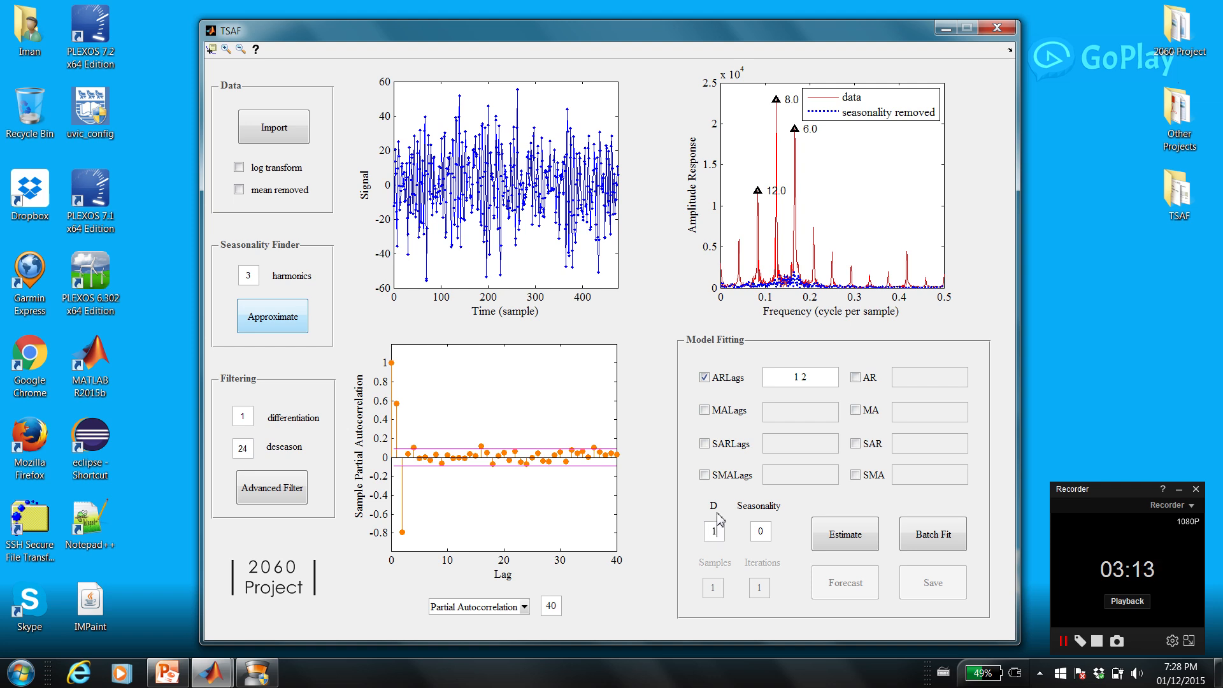
pyautogui.doubleClick(757, 533)
pyautogui.click(839, 538)
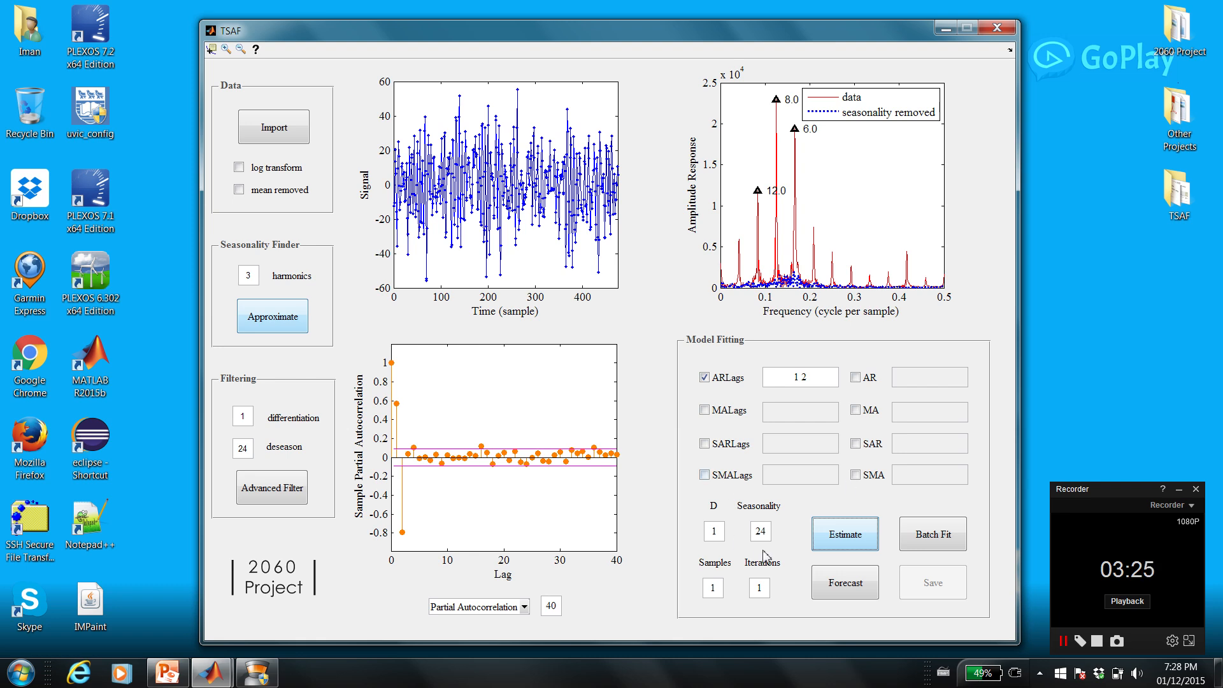
# Forecast 24 samples with 50 iterations and view the forecast end of the history plot up close.
pyautogui.doubleClick(707, 592)
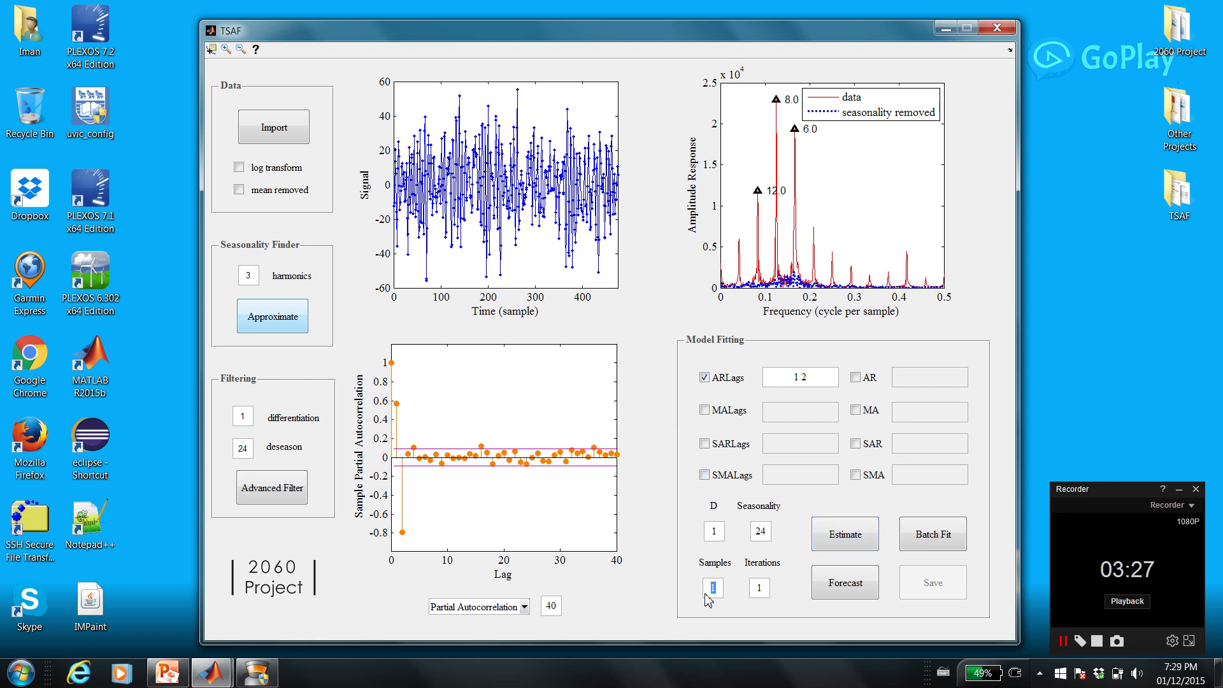
pyautogui.write('24')
pyautogui.doubleClick(761, 587)
pyautogui.write('50')
pyautogui.click(841, 592)
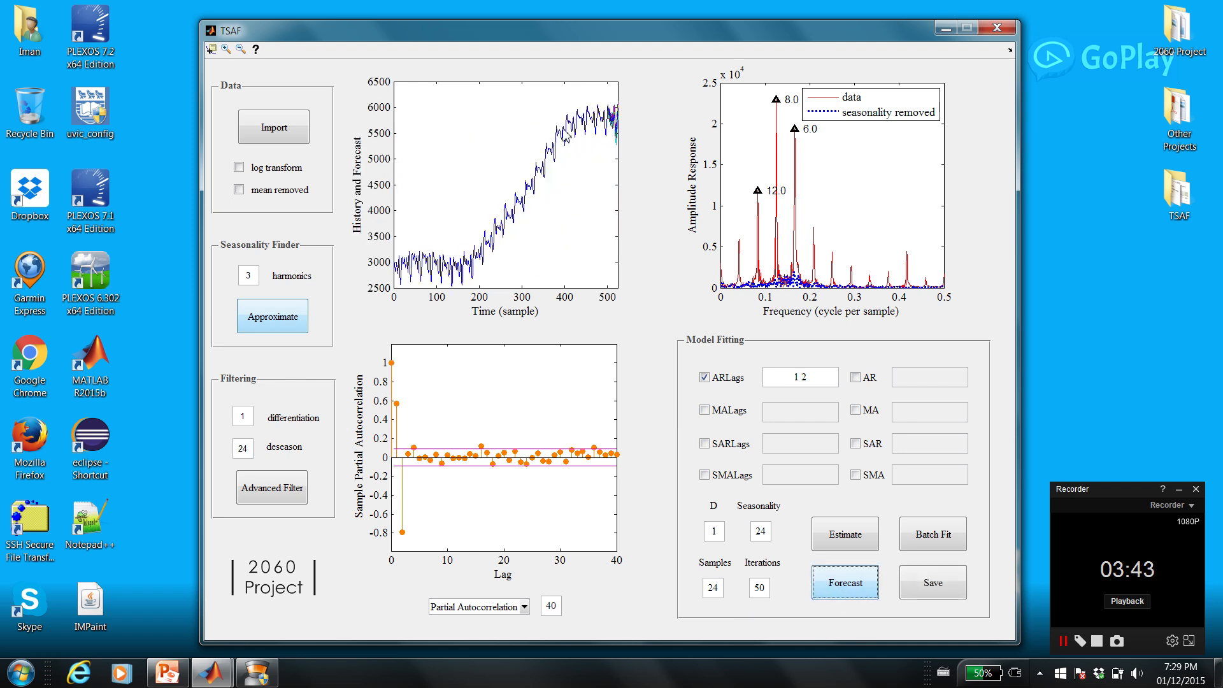
pyautogui.click(227, 51)
pyautogui.moveTo(596, 95); pyautogui.dragTo(631, 165)
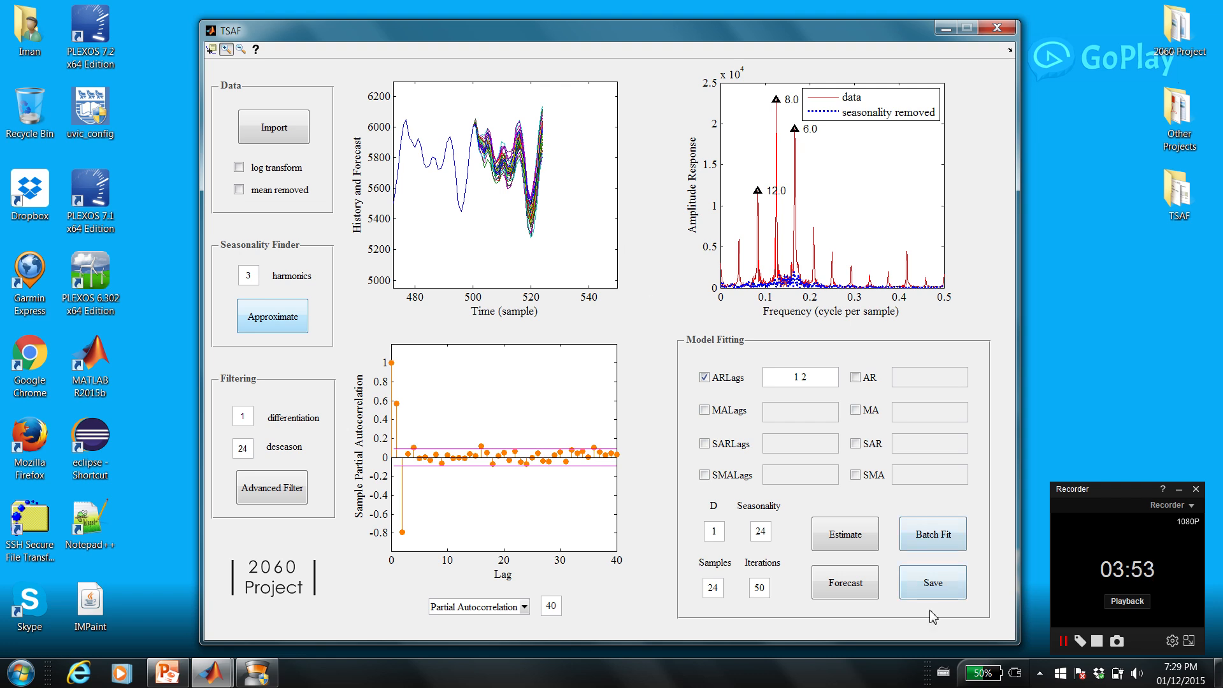
# Save the forecast data and the estimated model, and dismiss both save notices.
pyautogui.click(935, 590)
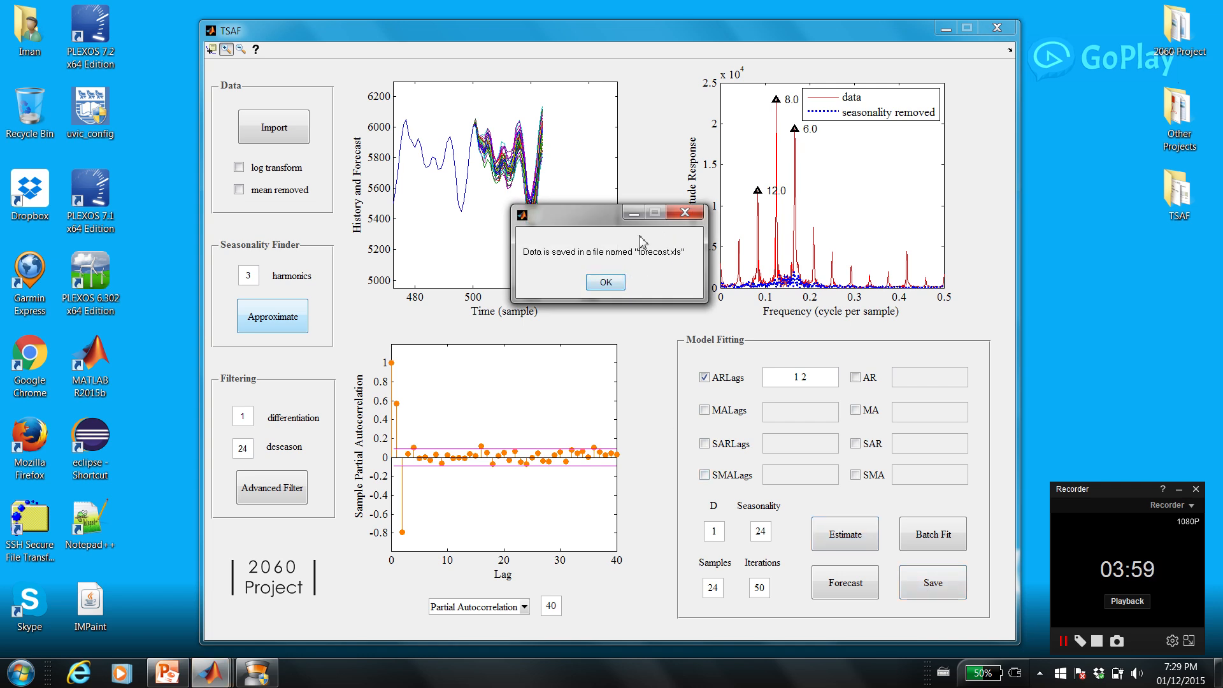
pyautogui.click(605, 283)
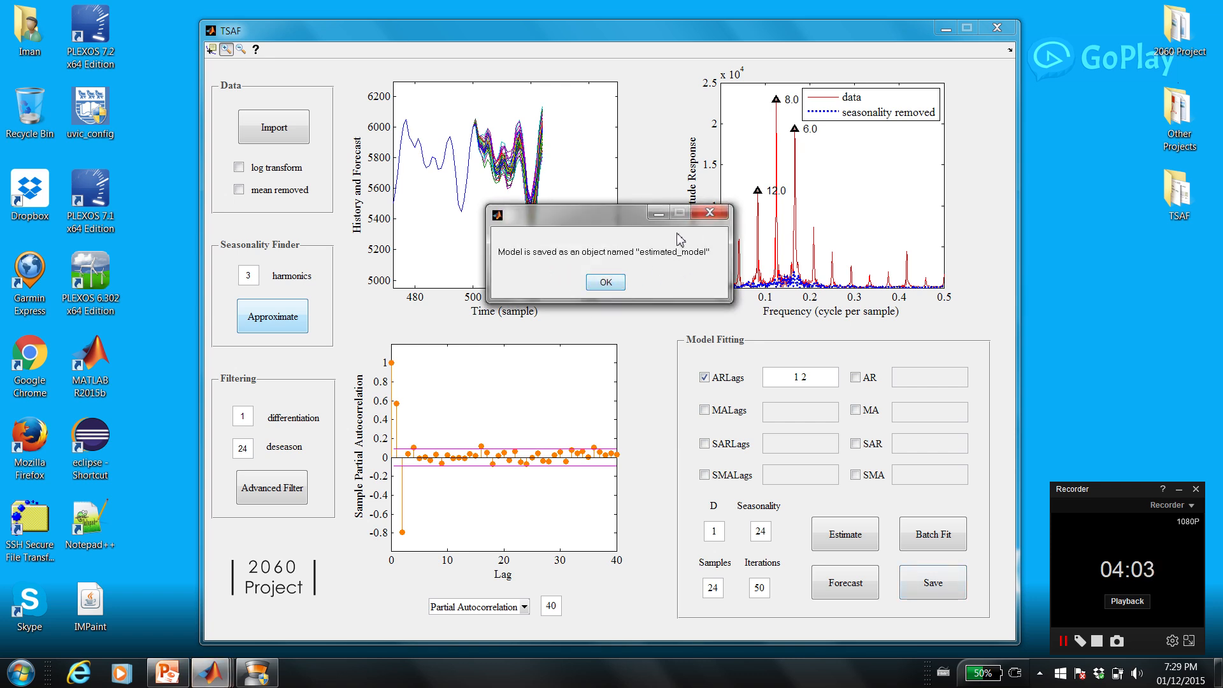
pyautogui.click(612, 284)
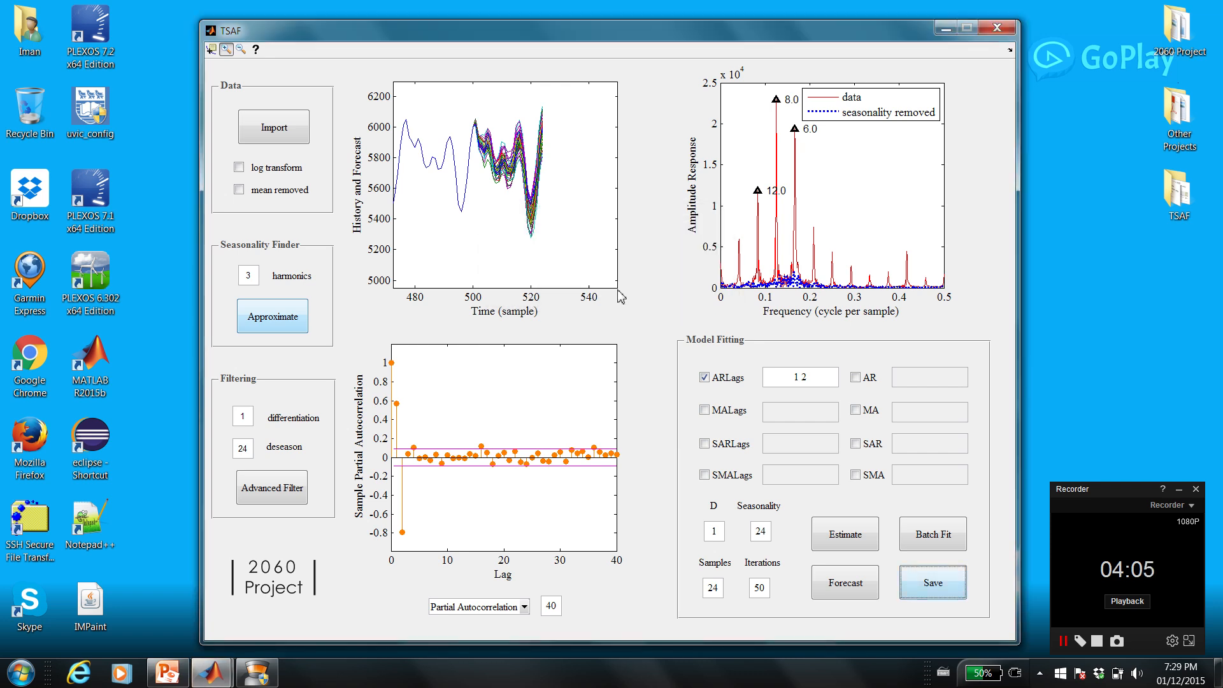